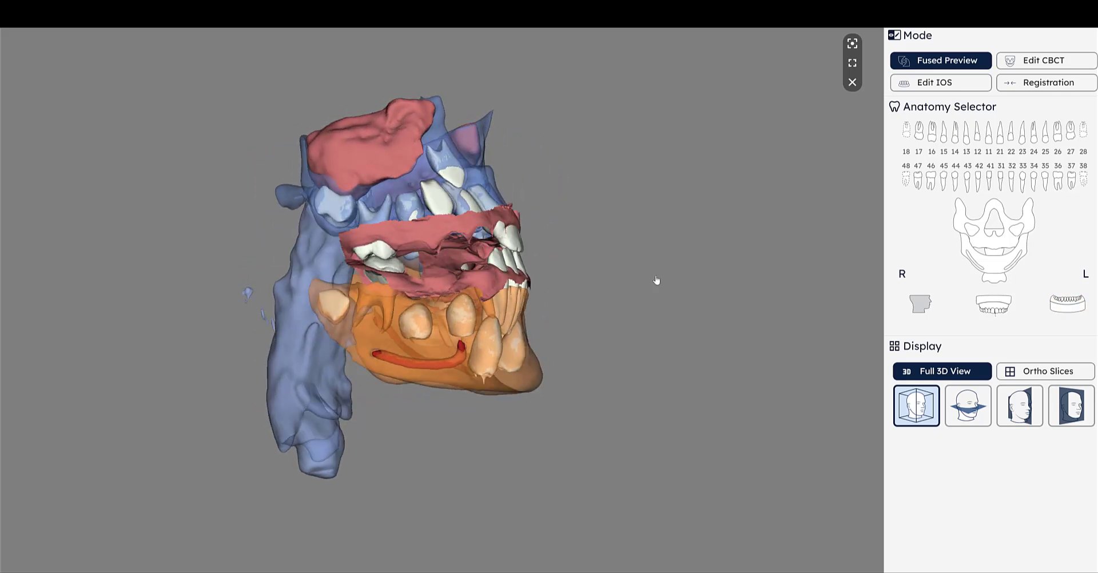
- Inspect the fused dental model from several angles and isolate the maxillary complex together with the upper teeth
left_click_drag(484, 272, 390, 195)
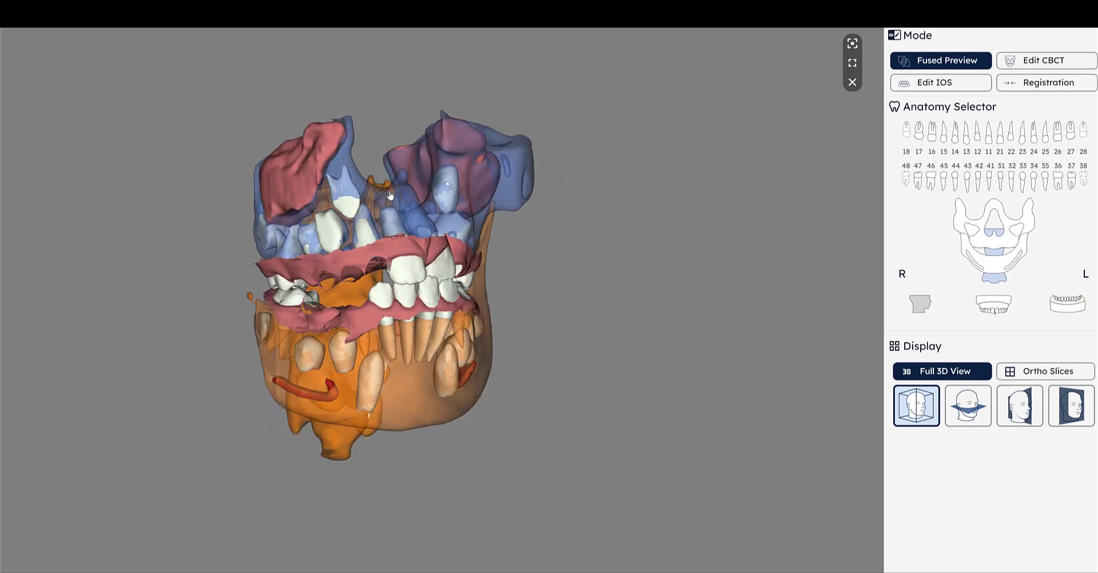
left_click_drag(404, 304, 492, 257)
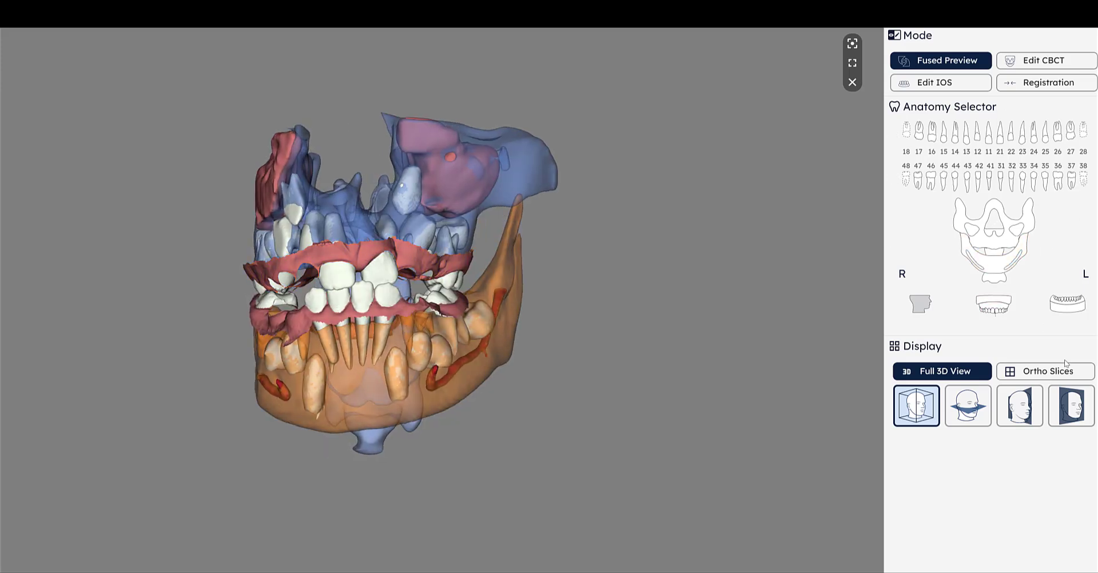
left_click(988, 245)
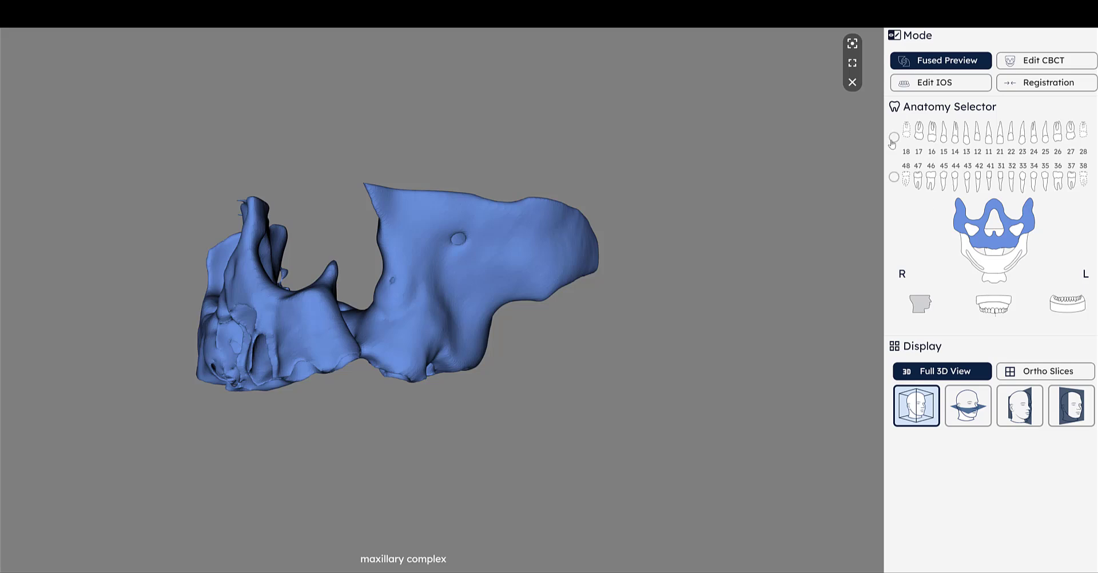
left_click(894, 137)
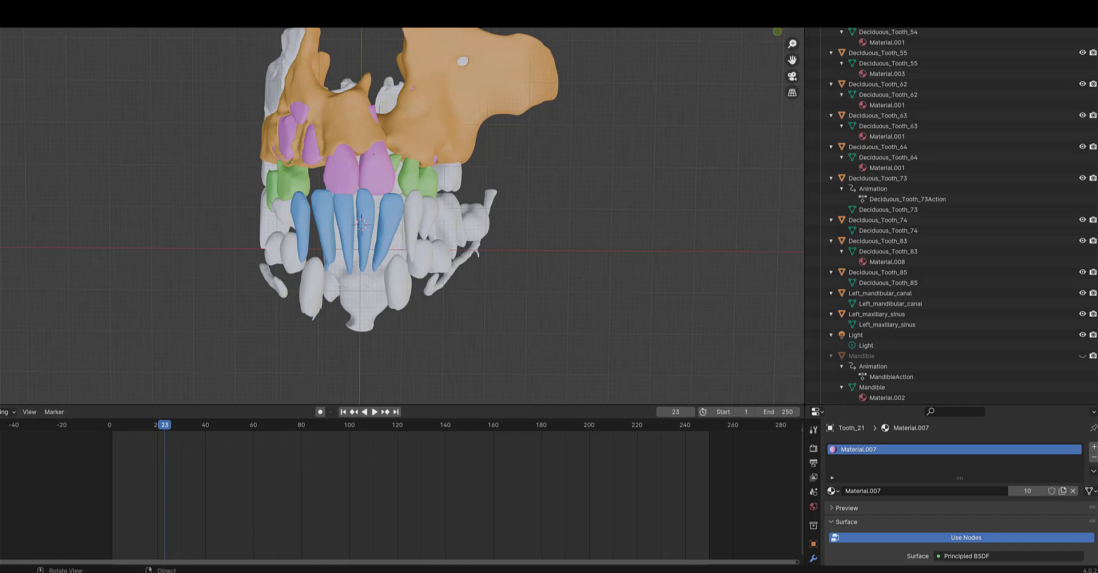
- In Blender, play the animation back and forth between frames 18 and 30 to examine the upper central incisors' movement beside the cleft
scroll(345, 199, "up", 3)
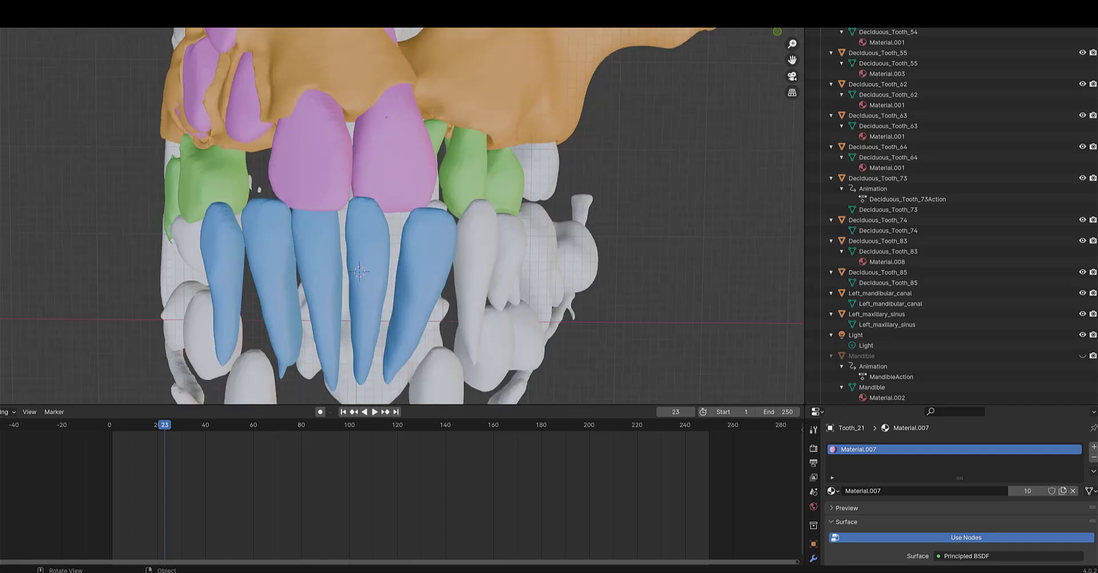
left_click_drag(792, 60, 792, 175)
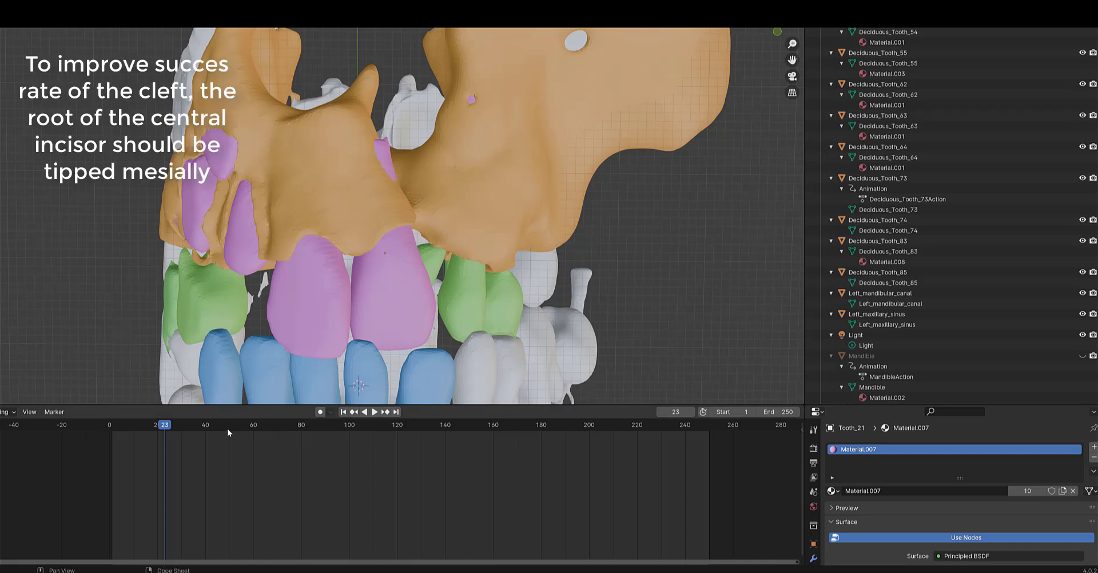
key("space")
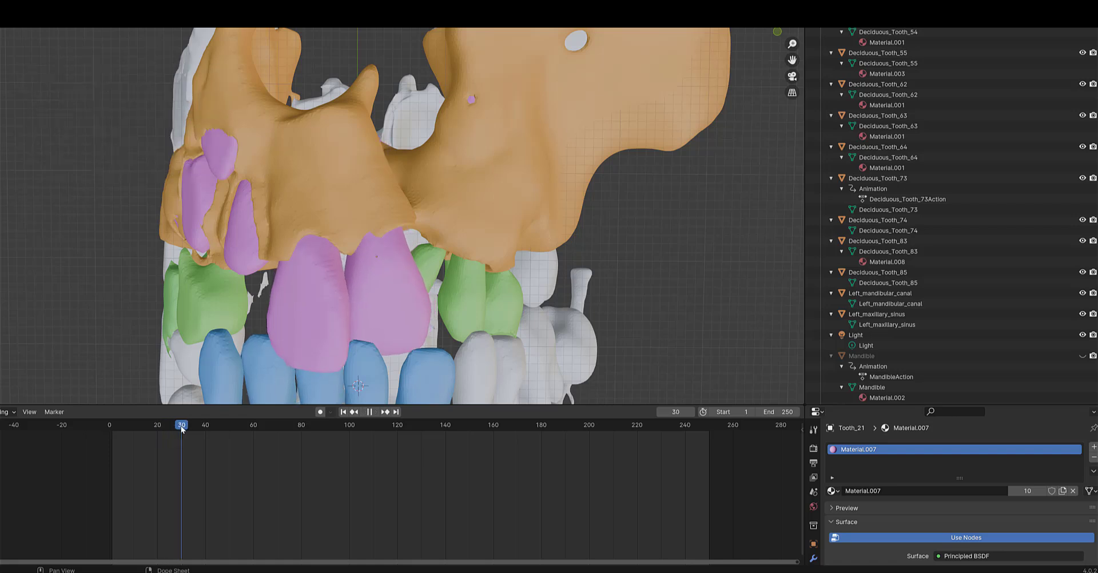
key("space")
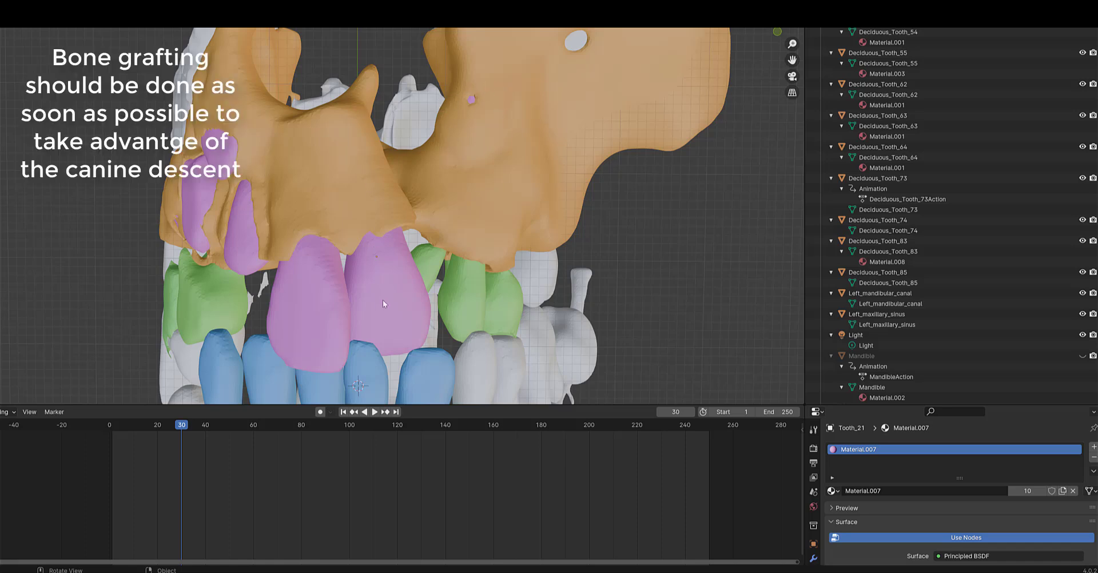
key("ctrl+shift+space")
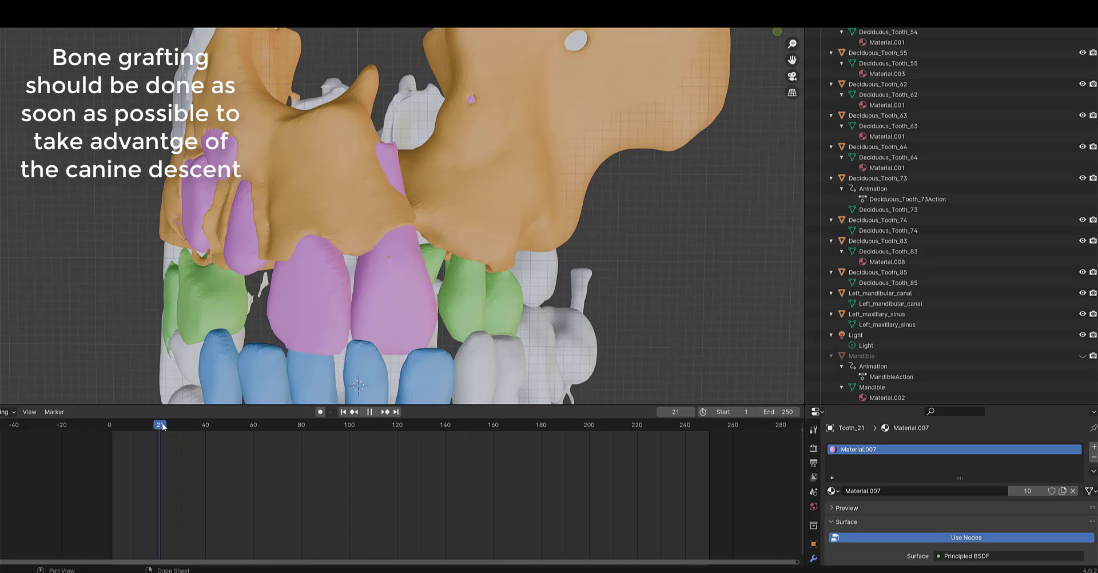
key("space")
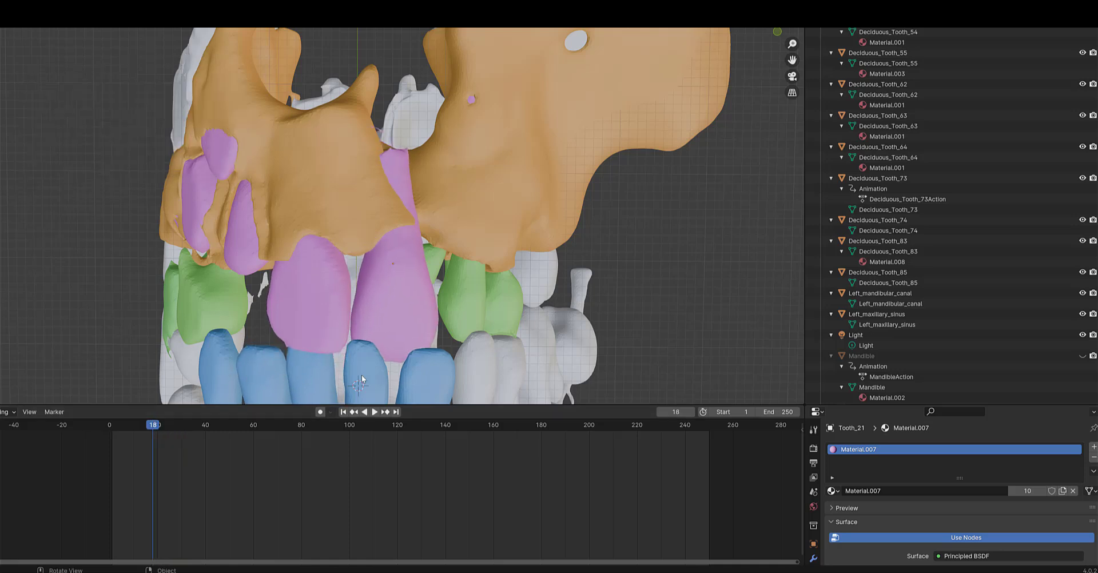
key("space")
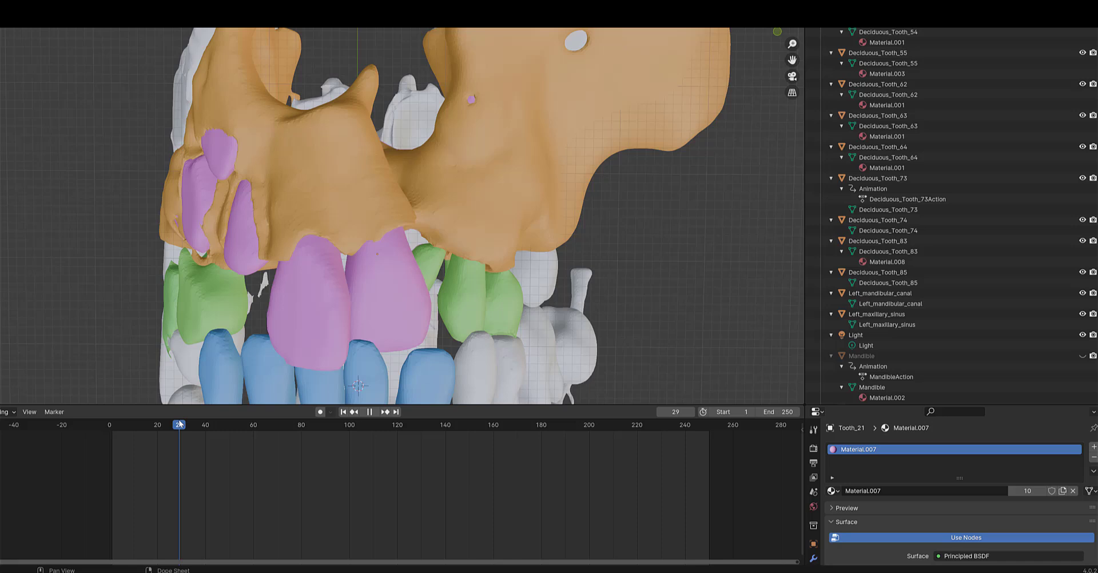
key("space")
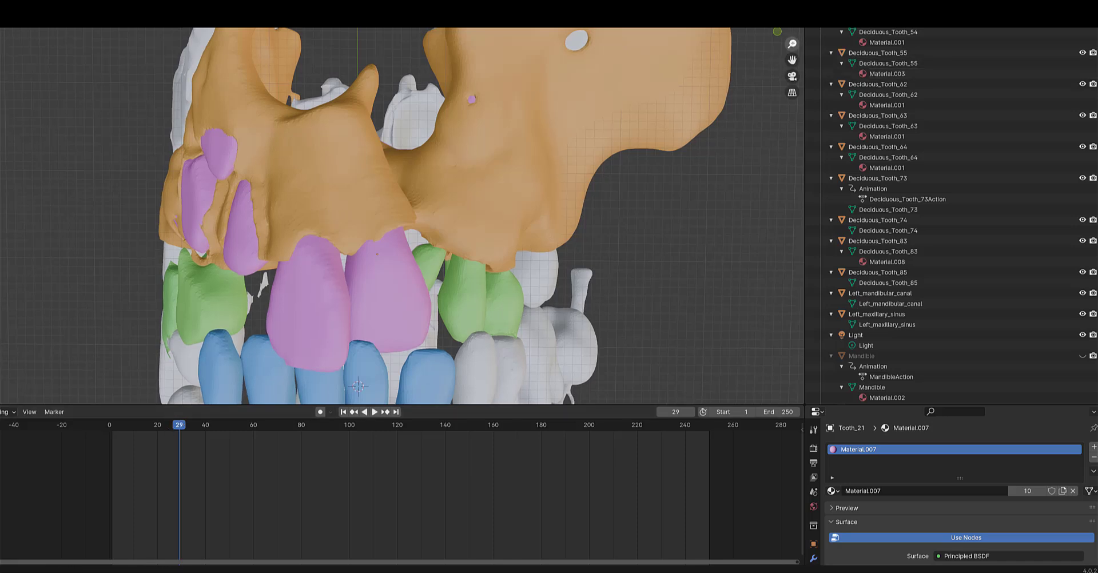
left_click_drag(792, 44, 807, 63)
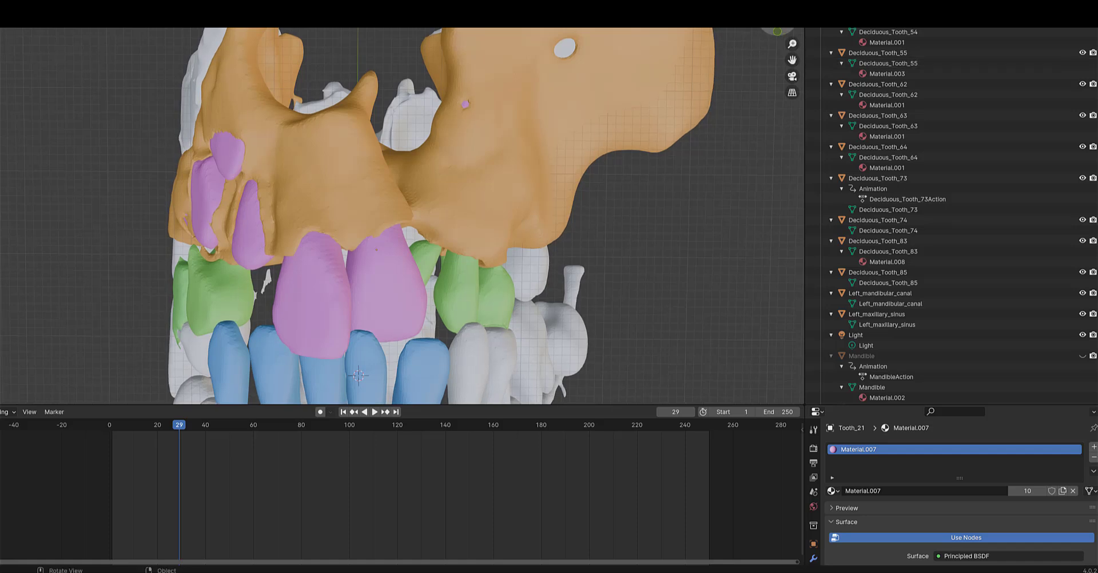
mouse_move(777, 18)
left_mouse_down()
mouse_move(800, 61)
mouse_move(784, 127)
mouse_move(787, 28)
left_mouse_up()
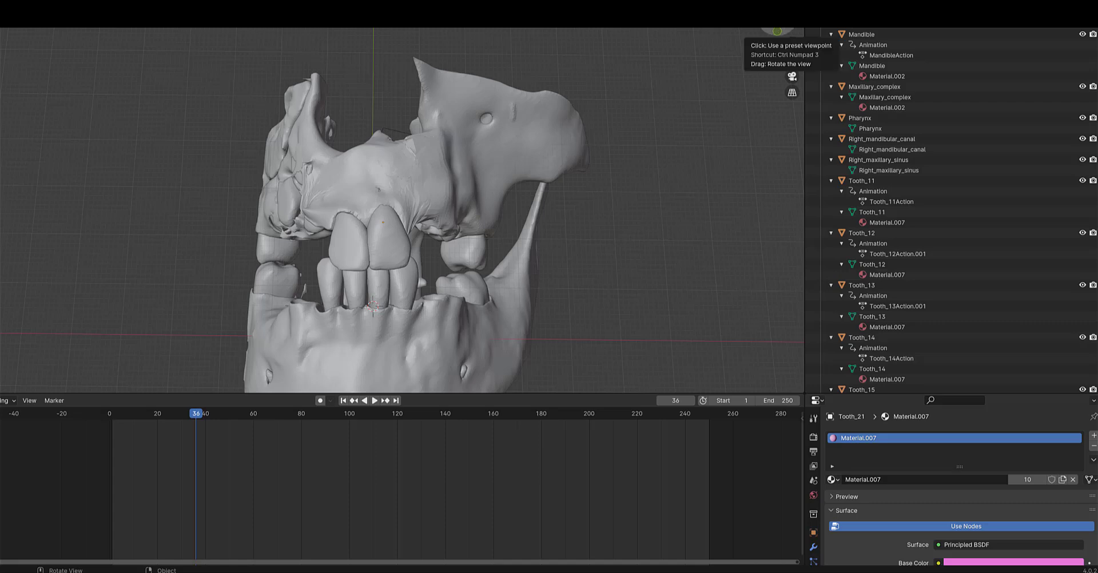
- Set the animation to frame 35 and hide the Maxillary_complex and Mandible objects
left_click_drag(776, 21, 740, 47)
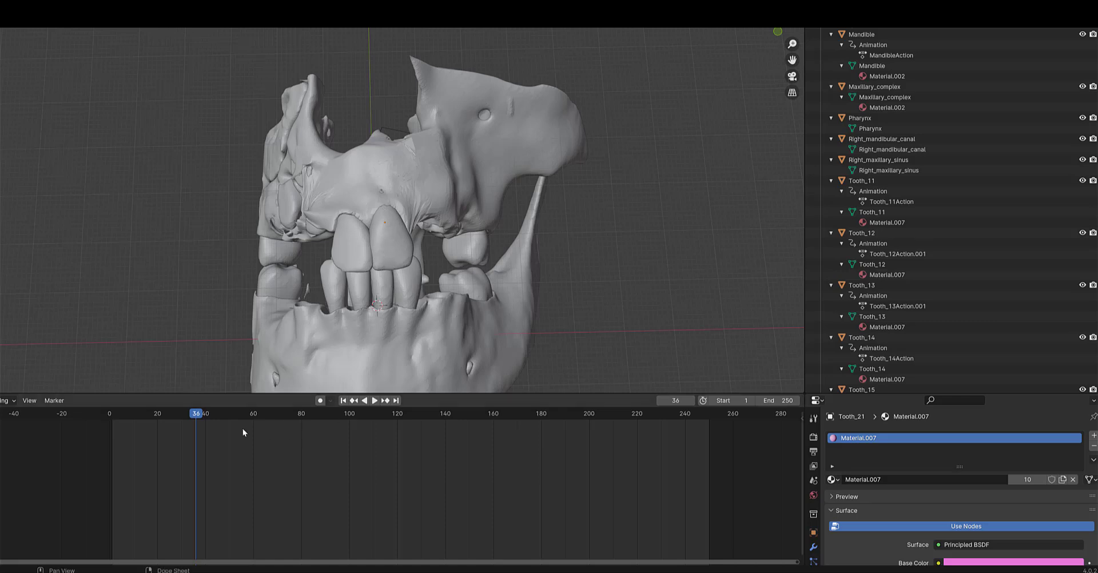
mouse_move(196, 416)
left_mouse_down()
mouse_move(170, 416)
mouse_move(193, 416)
left_mouse_up()
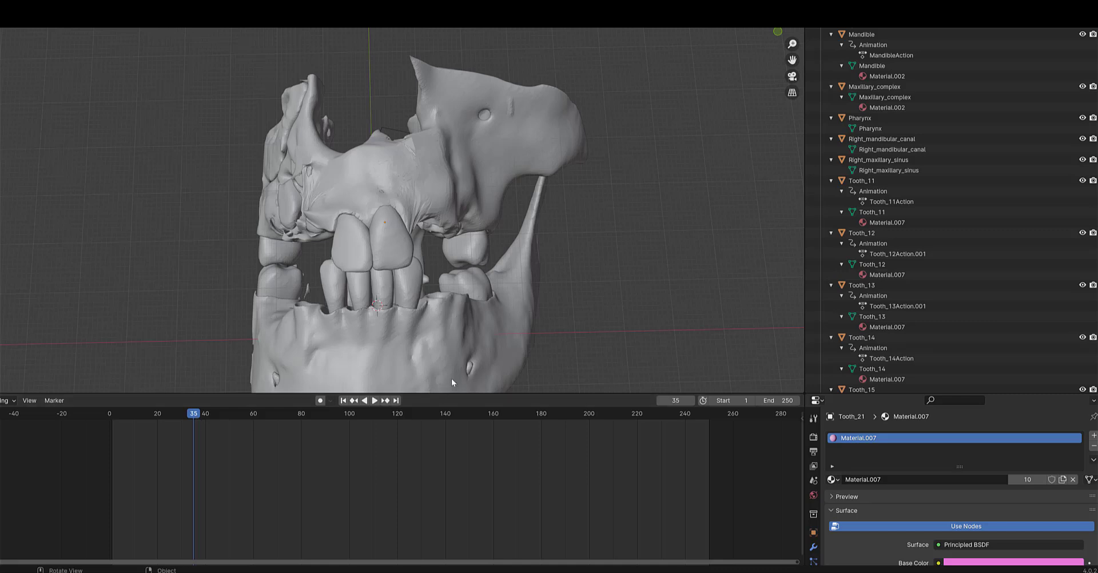
left_click_drag(768, 31, 720, 44)
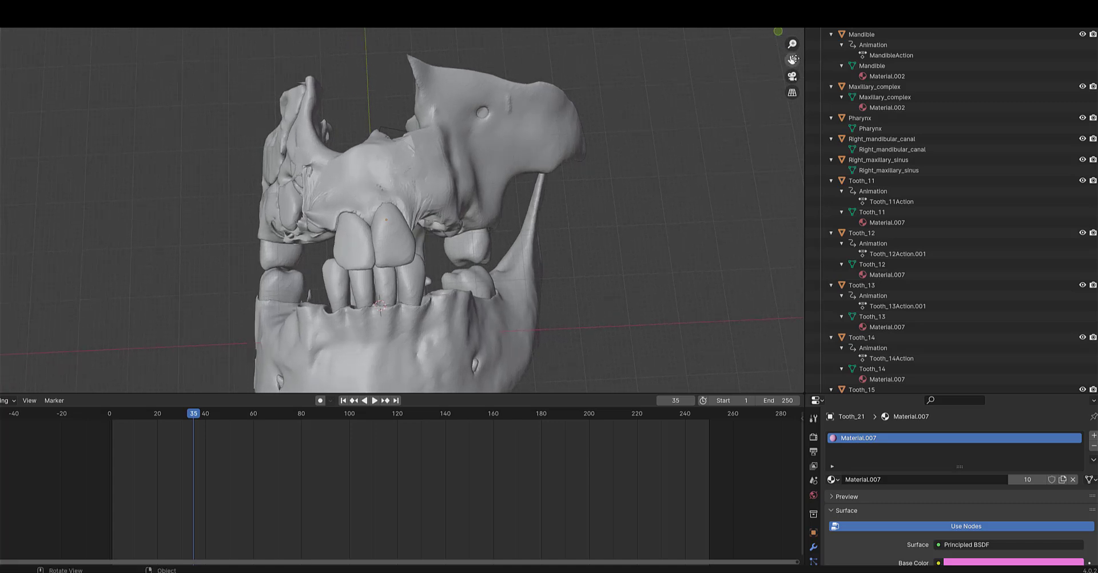
left_click_drag(794, 59, 782, 7)
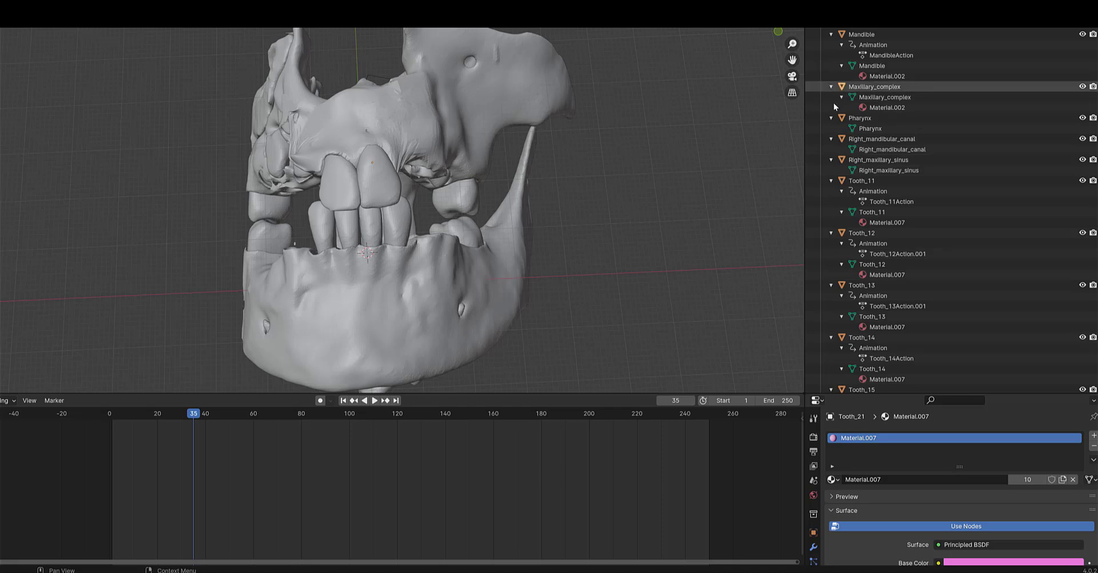
left_click(1082, 87)
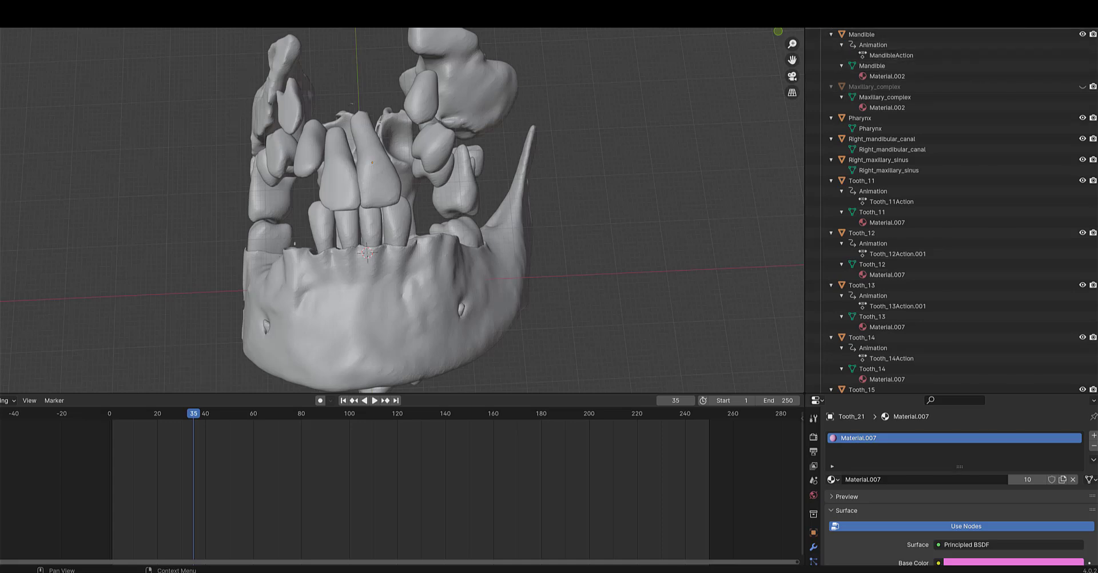
left_click(1083, 35)
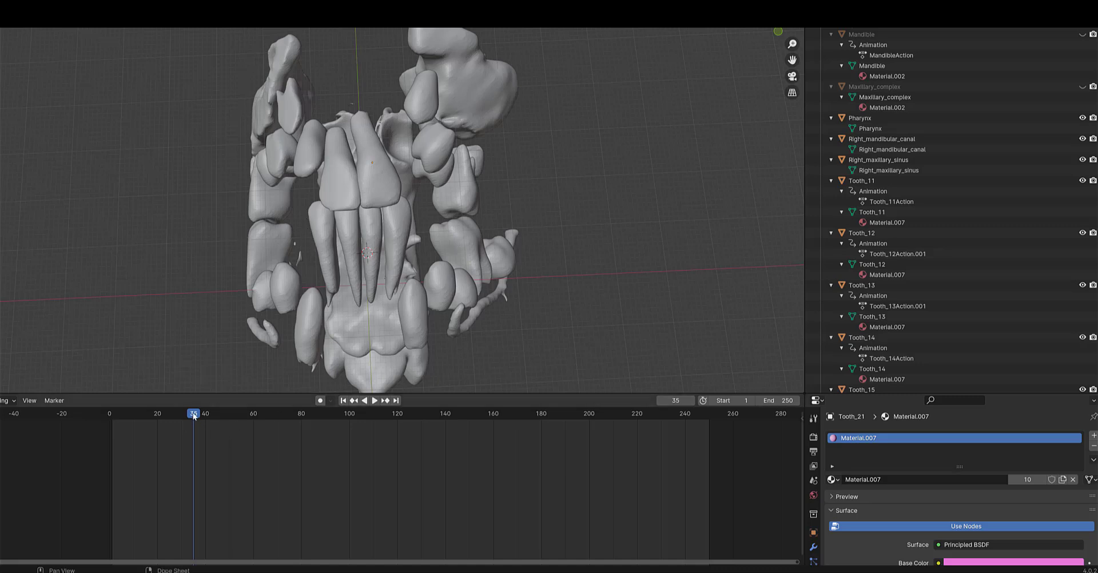
- Advance the animation to frame 128 to examine how the teeth erupt and align without the bone
key("space")
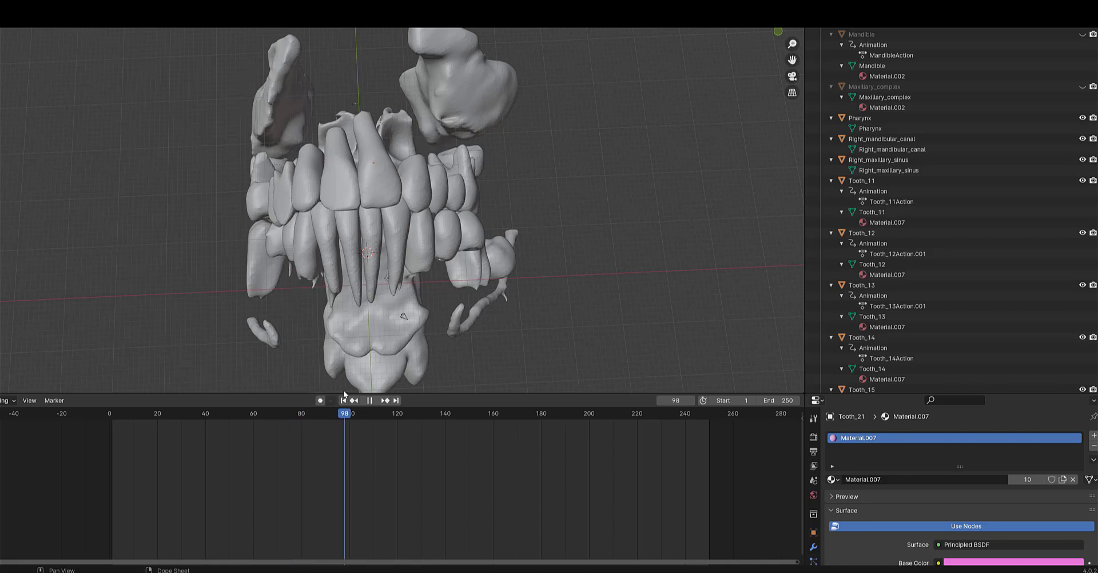
mouse_move(349, 392)
left_mouse_down()
mouse_move(311, 394)
mouse_move(418, 392)
left_mouse_up()
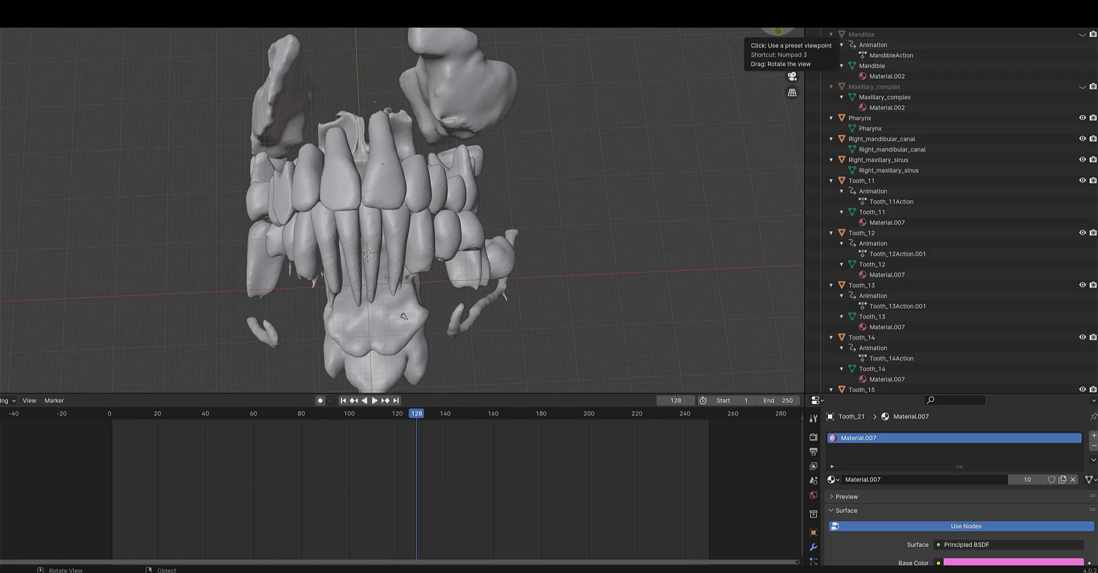
mouse_move(778, 30)
left_mouse_down()
mouse_move(744, 32)
mouse_move(750, 89)
mouse_move(727, 85)
mouse_move(765, 32)
left_mouse_up()
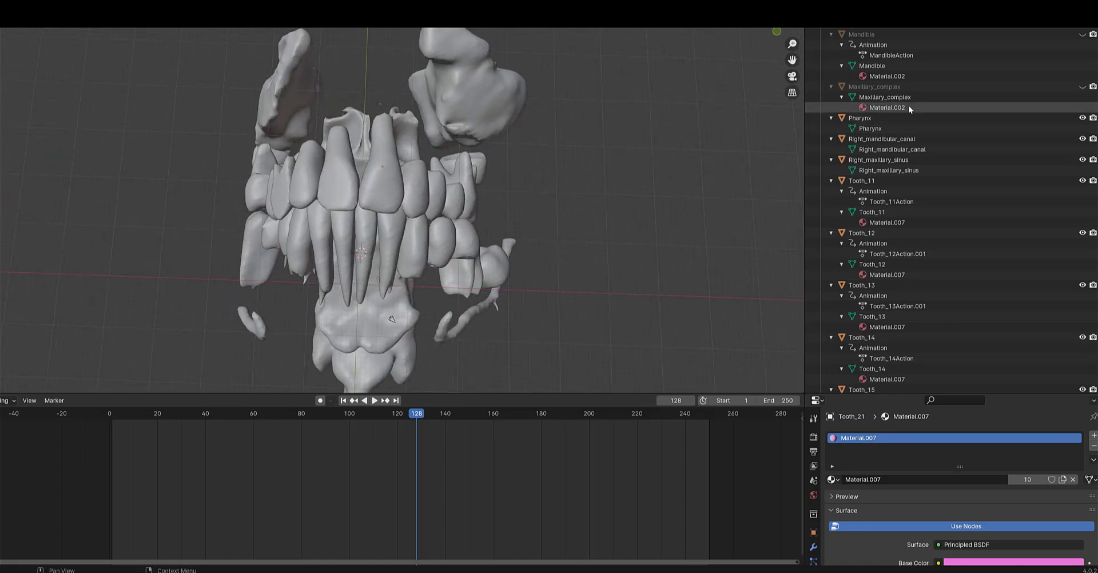
- Unhide the Maxillary_complex and Mandible objects and inspect the bite from the front and side
left_click(1082, 87)
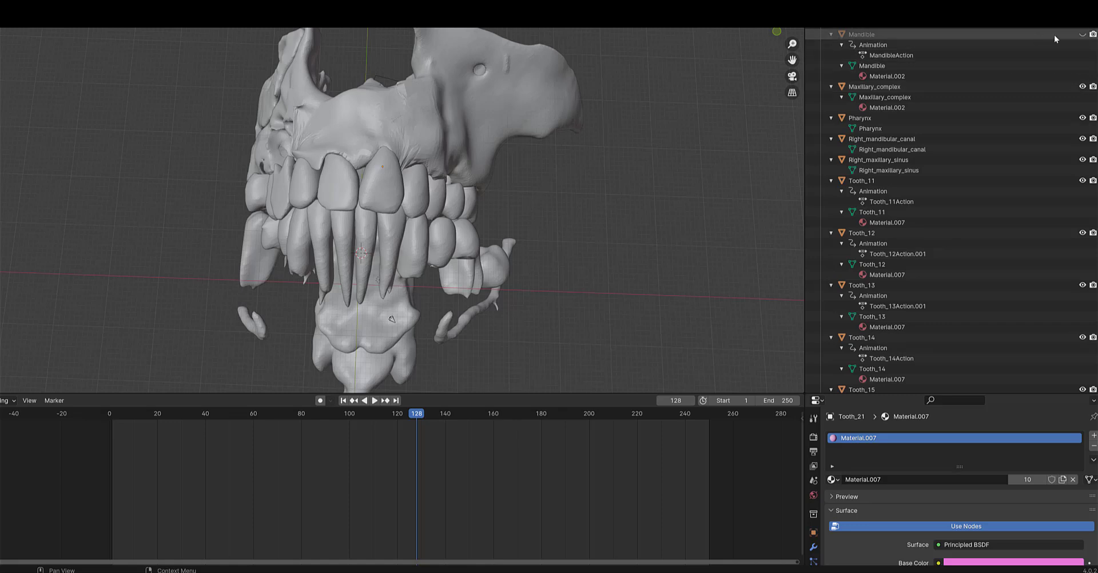
left_click(1082, 34)
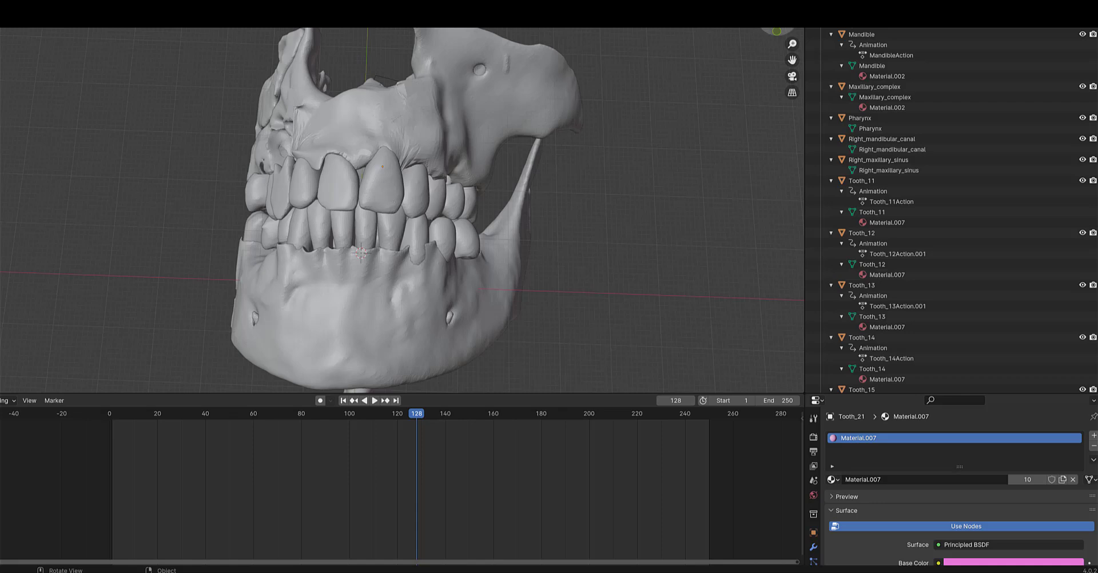
left_click_drag(772, 25, 455, 204)
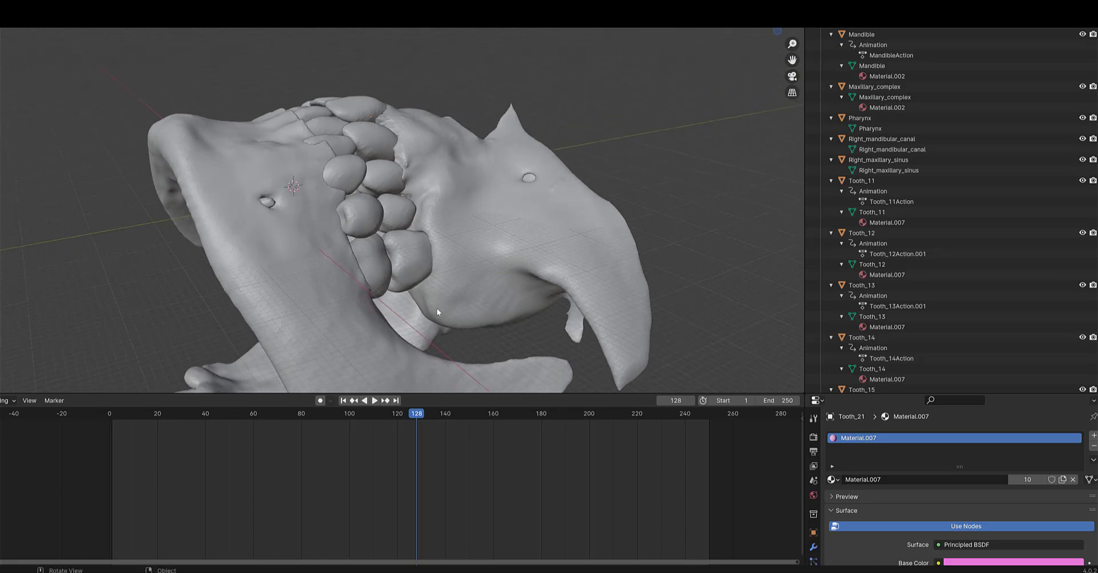
left_click_drag(777, 30, 671, 81)
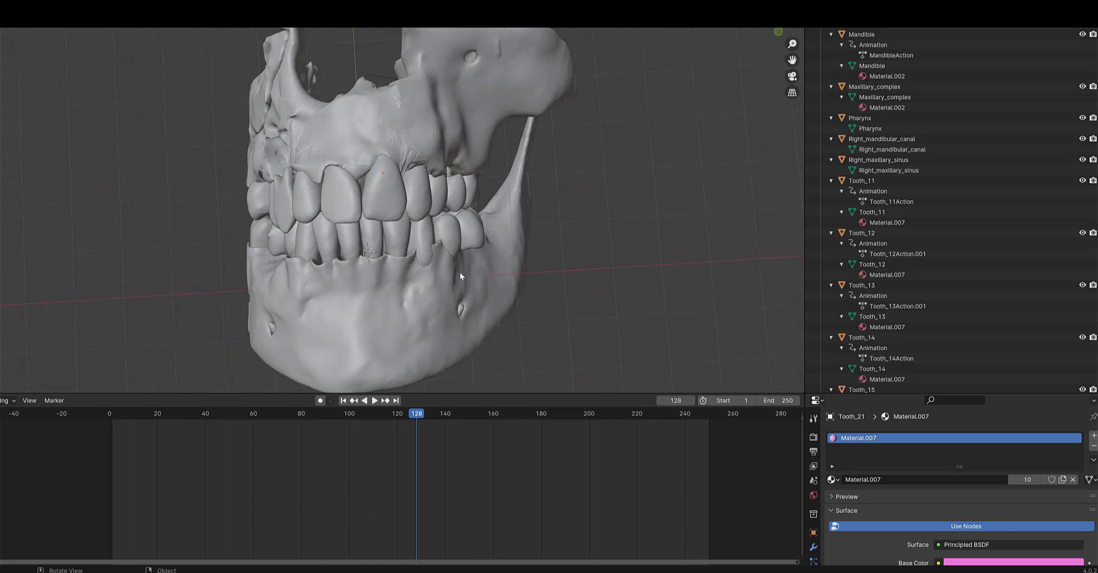
- Try moving Tooth_35 forward toward the neighbouring premolar, adjusting its position slightly from a side view
left_click(476, 236)
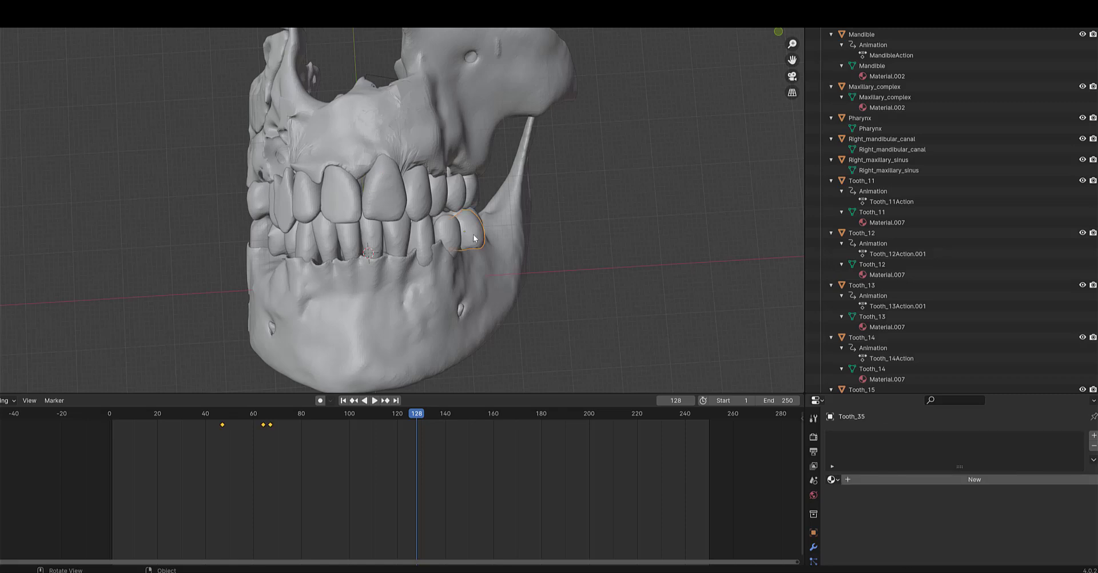
key("g")
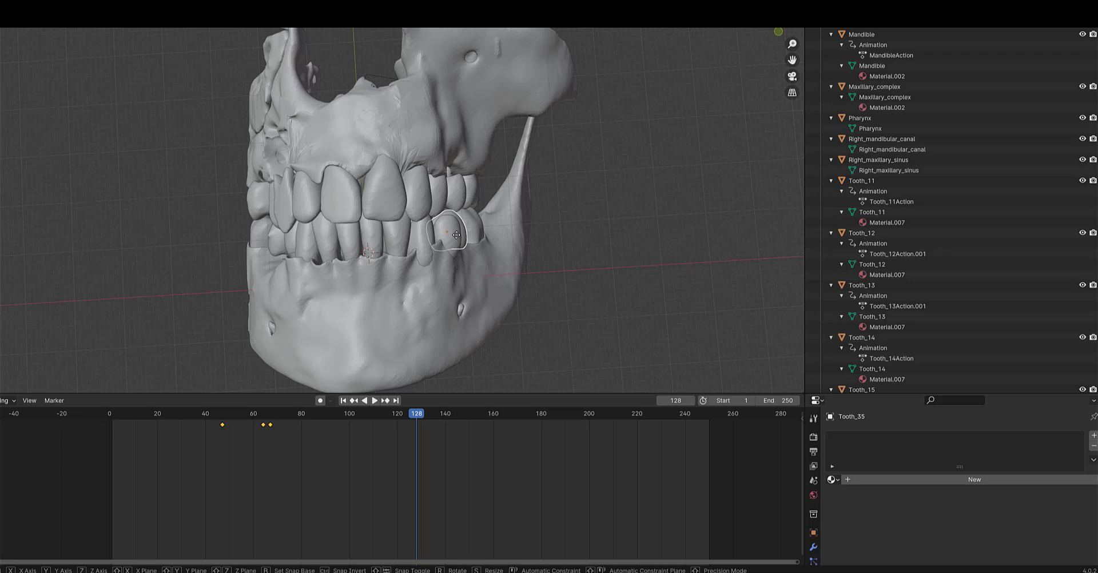
left_click(461, 237)
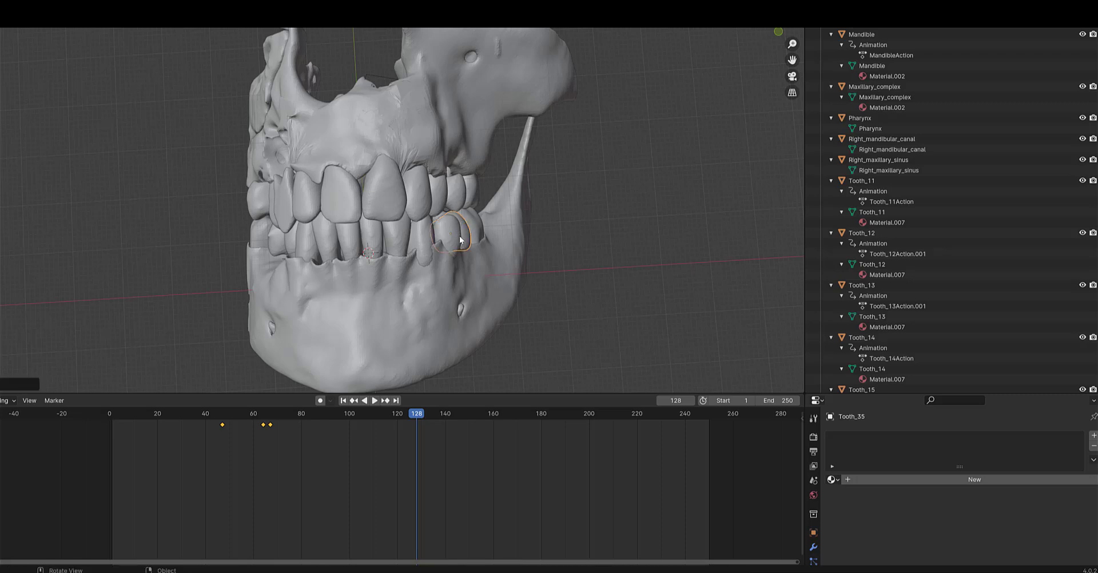
left_click_drag(777, 16, 621, 34)
left_click_drag(563, 220, 516, 188)
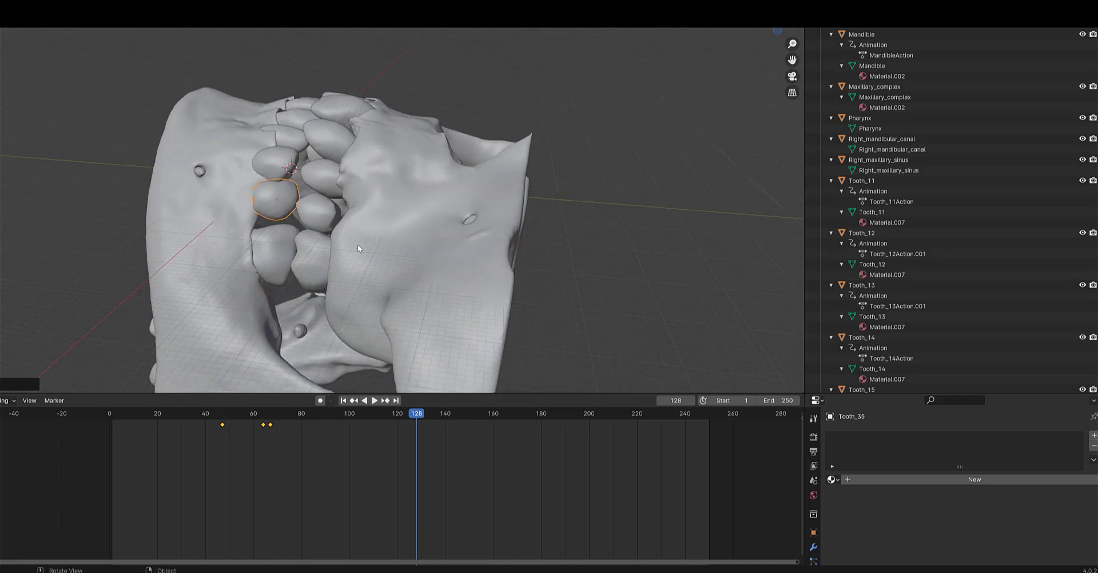
key("g")
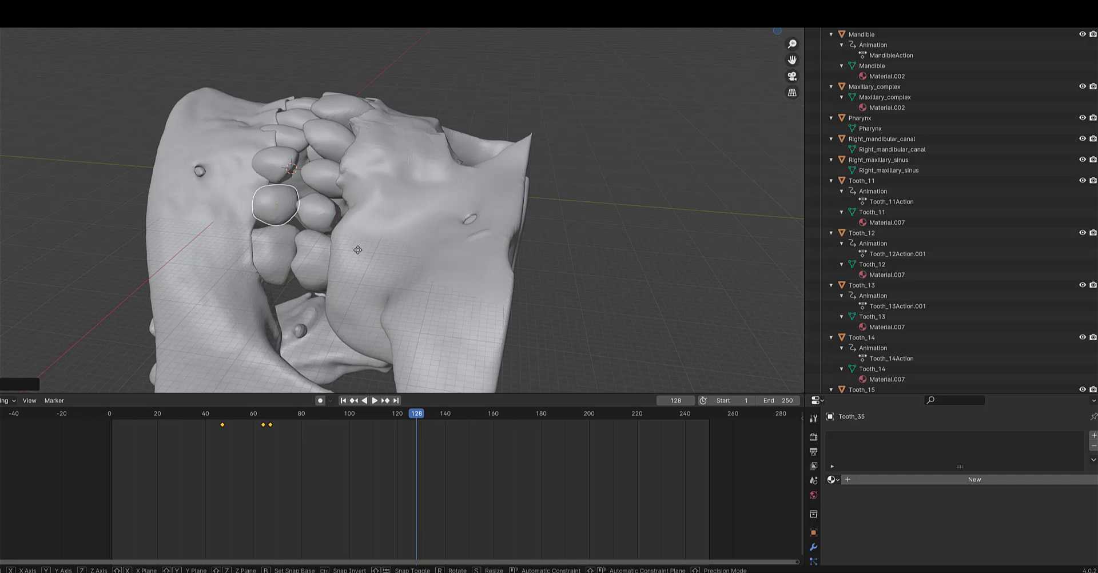
left_click(357, 250)
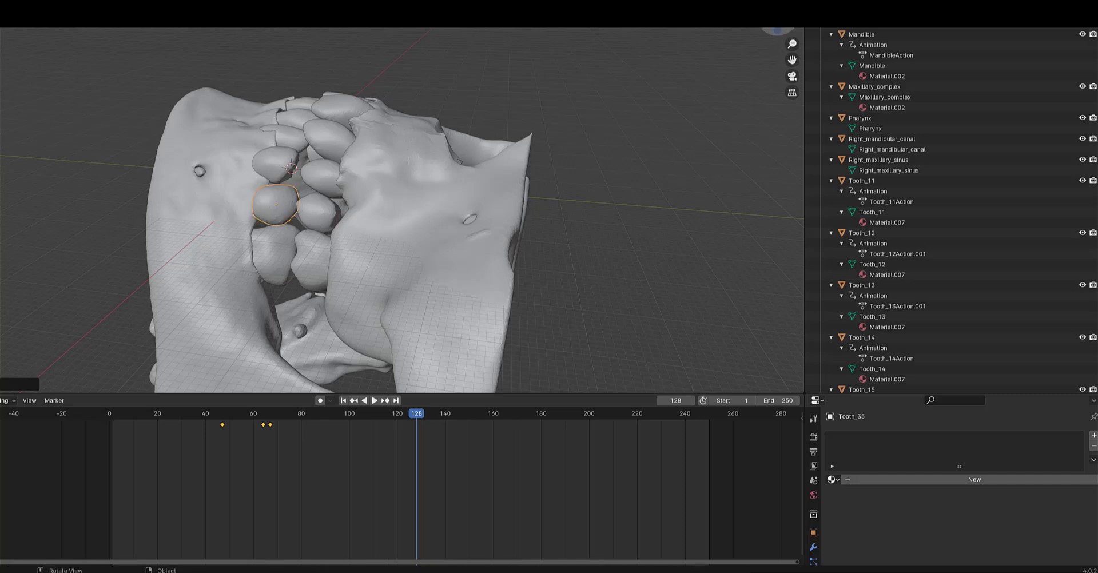
- Examine the lower premolar region from several angles and set the animation to frame 118
middle_click_drag(395, 234, 113, 306)
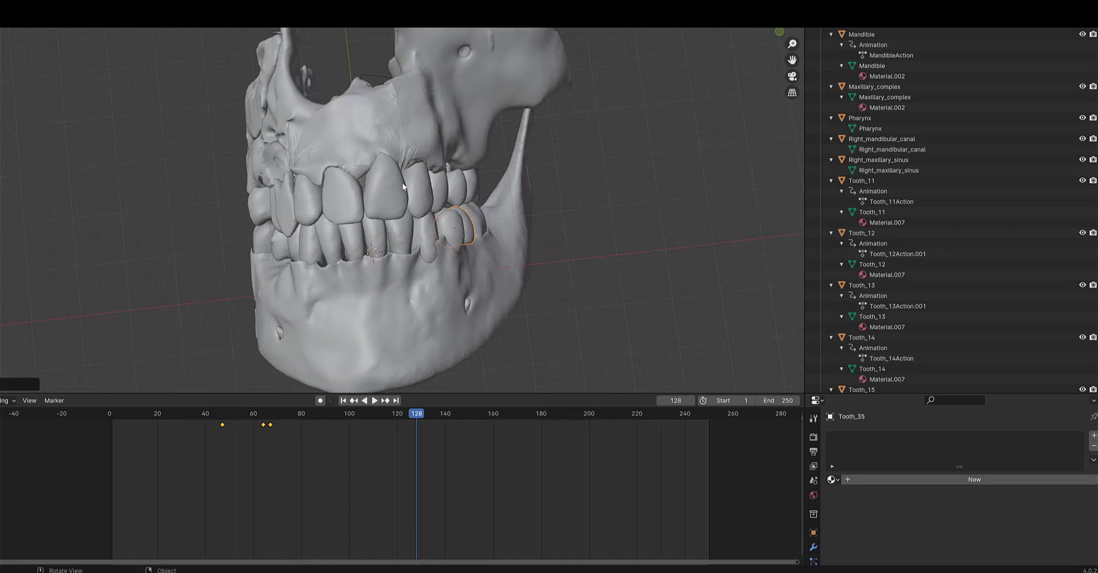
left_click_drag(779, 31, 706, 28)
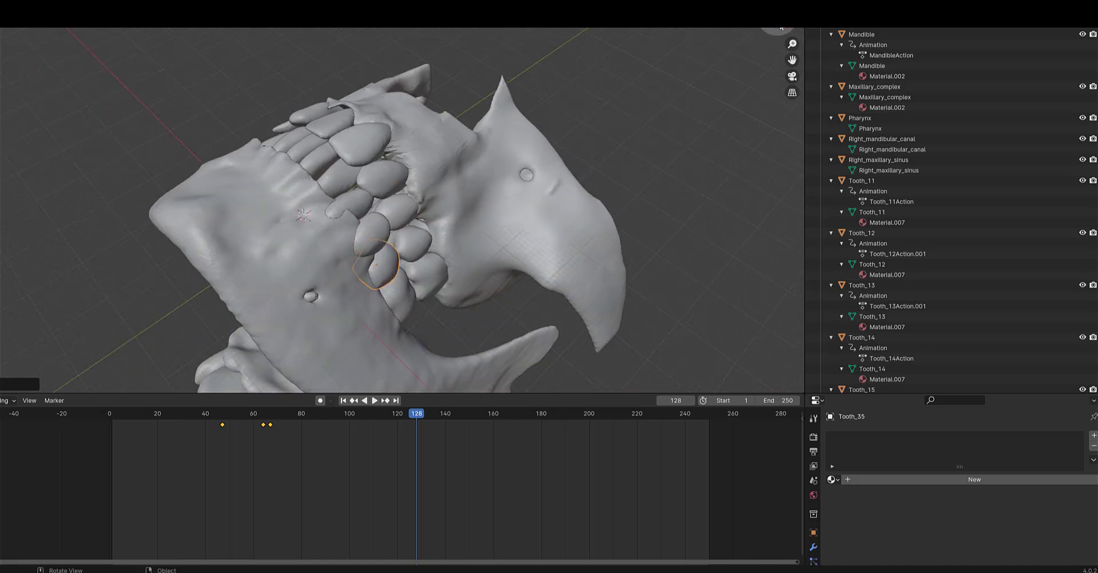
mouse_move(779, 30)
left_mouse_down()
mouse_move(754, 30)
mouse_move(782, 34)
left_mouse_up()
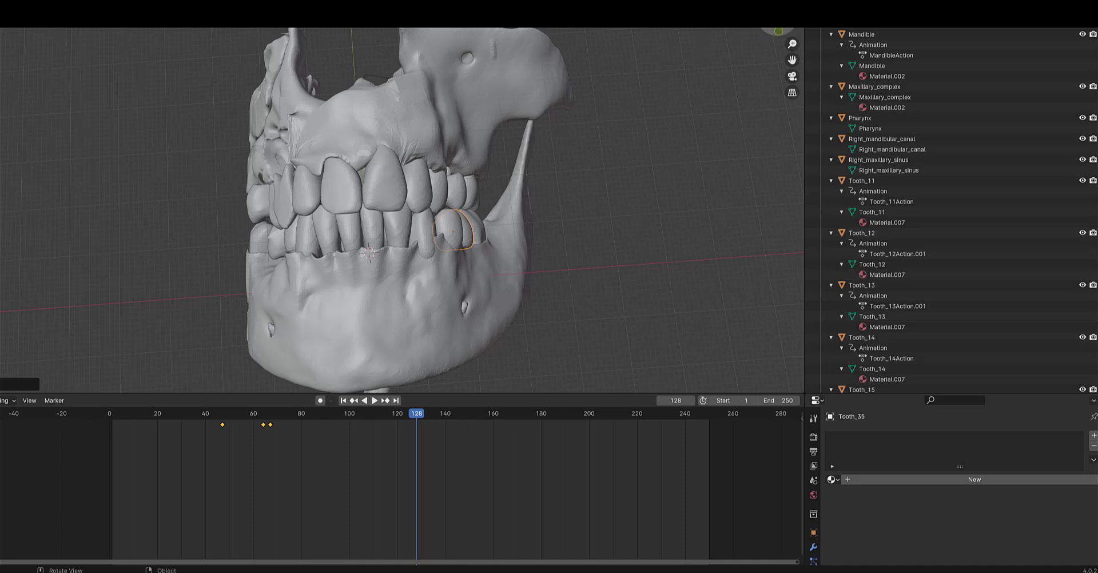
left_click_drag(763, 24, 764, 37)
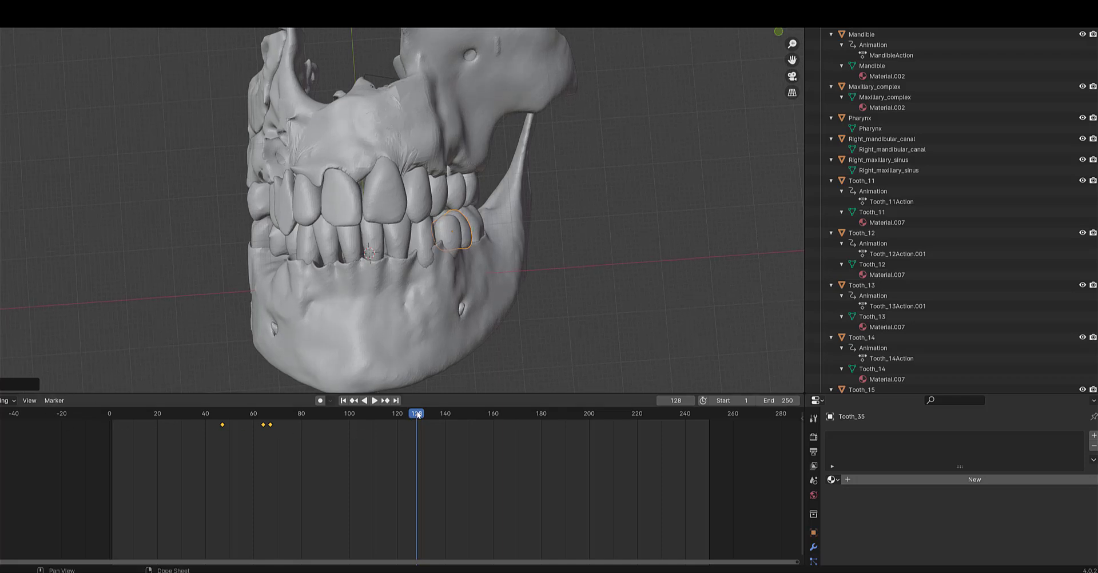
left_click_drag(416, 415, 395, 402)
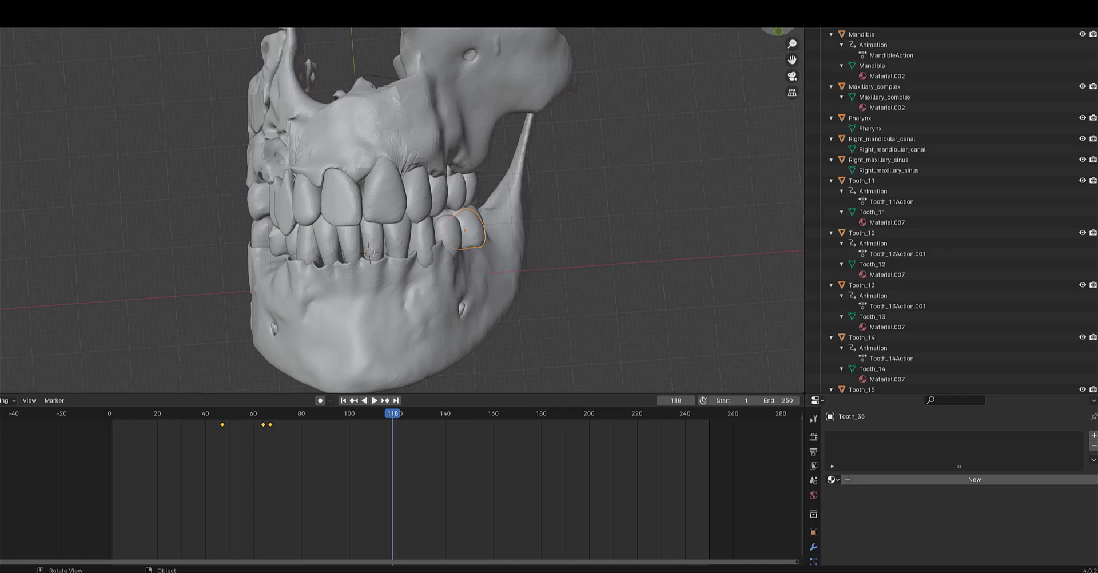
mouse_move(777, 20)
left_mouse_down()
mouse_move(725, 24)
mouse_move(783, 14)
mouse_move(778, 26)
left_mouse_up()
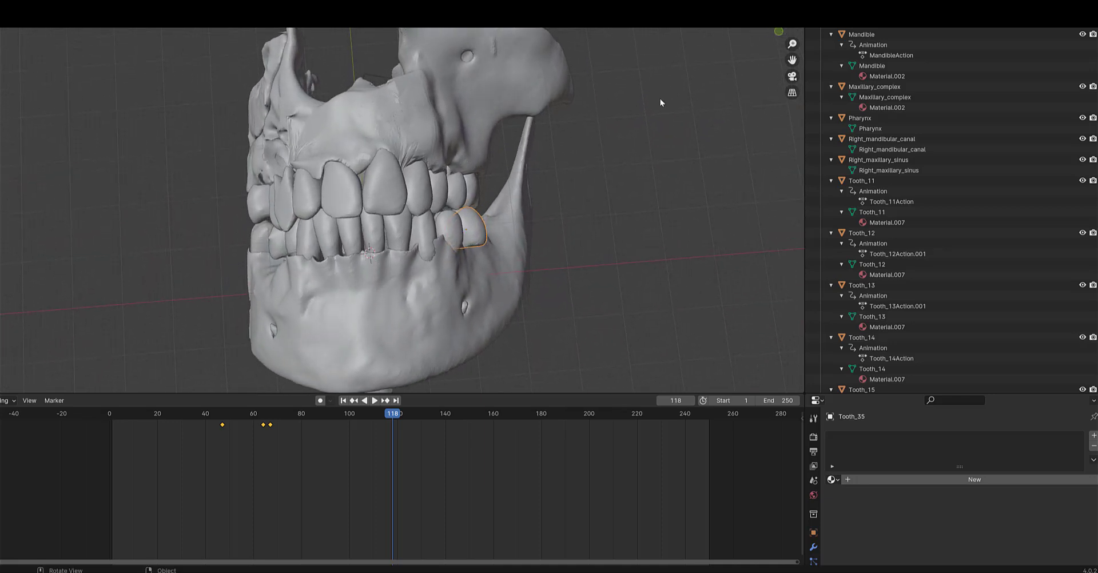